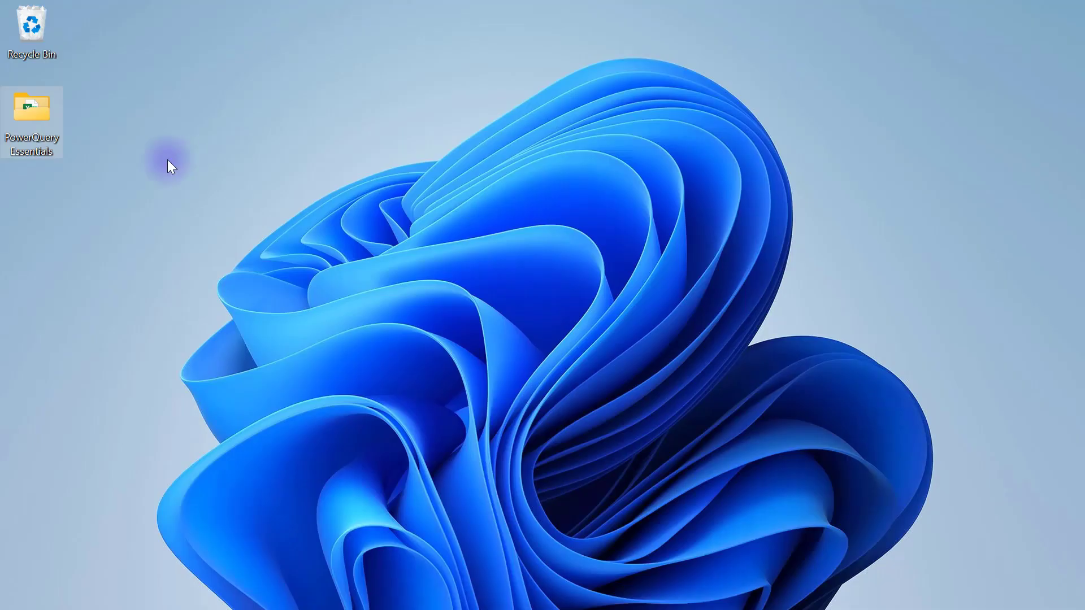
Open the 8. Add Columns workbook from the PowerQuery Essentials folder in Excel
double_click(44, 115)
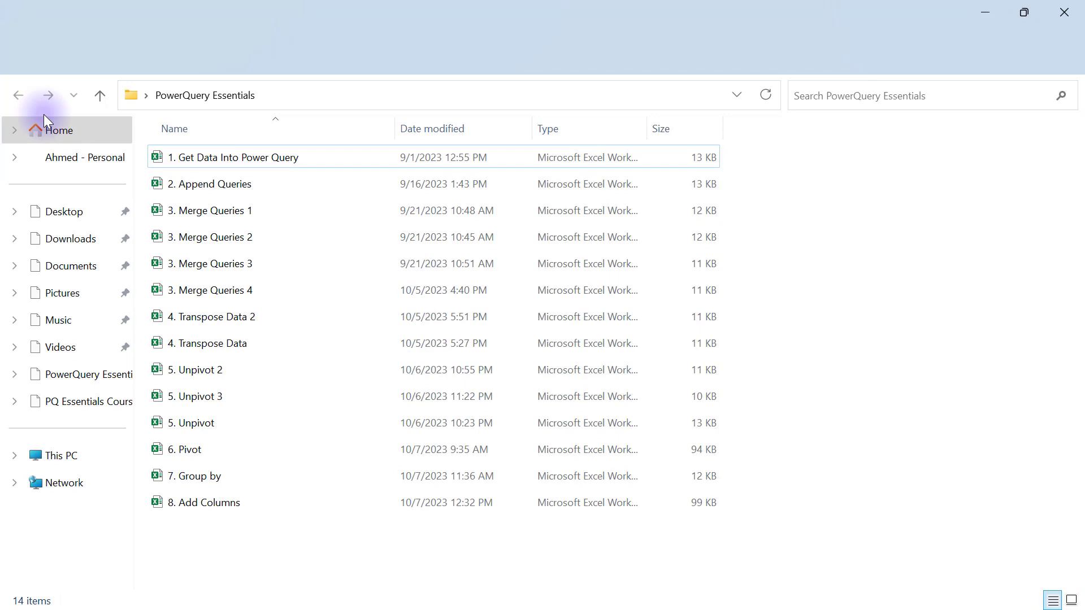
double_click(199, 505)
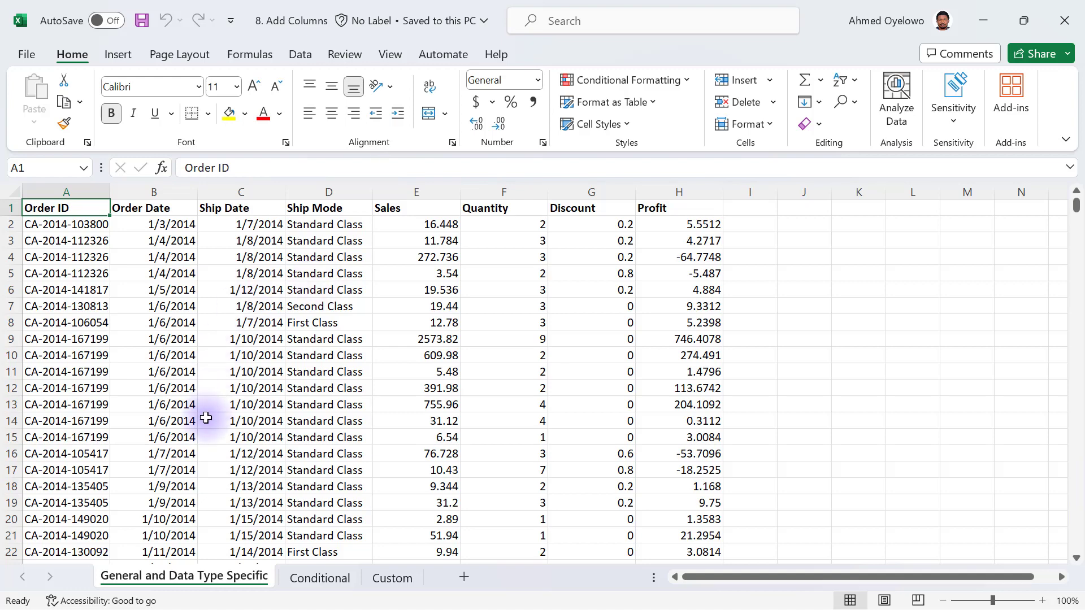
View the Conditional sheet, then finish on the Custom sheet of order sales data
click(312, 581)
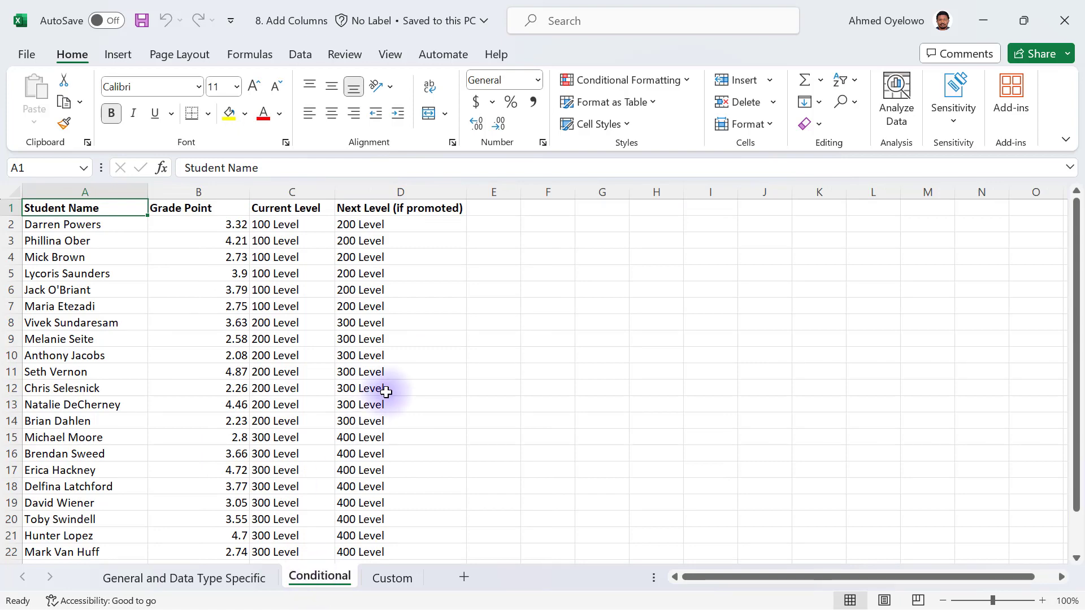
click(389, 582)
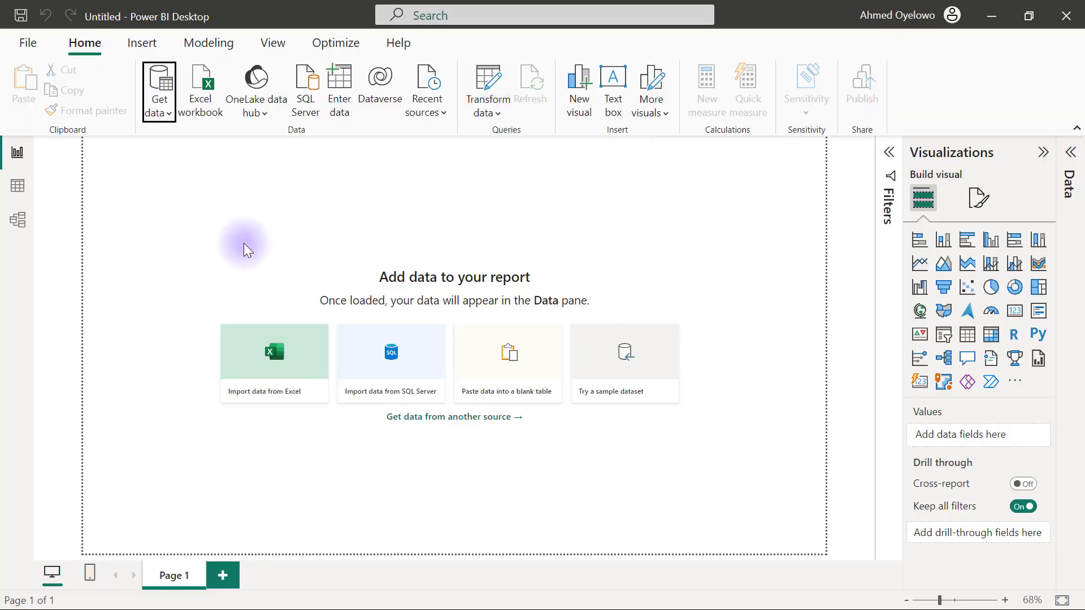
Connect Power BI to the 8. Add Columns Excel workbook as a data source
click(165, 110)
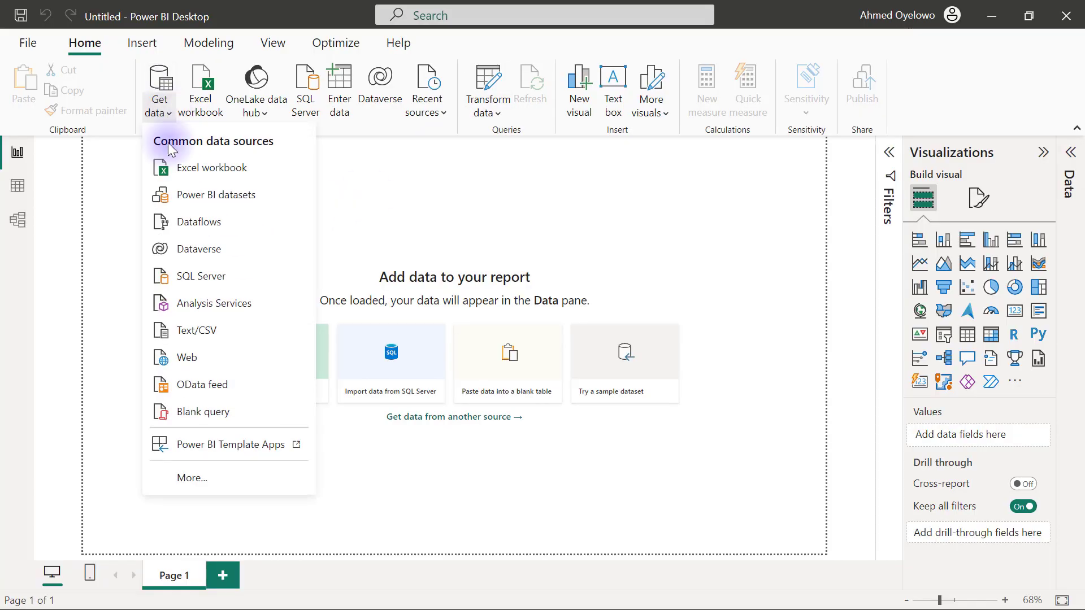
click(198, 169)
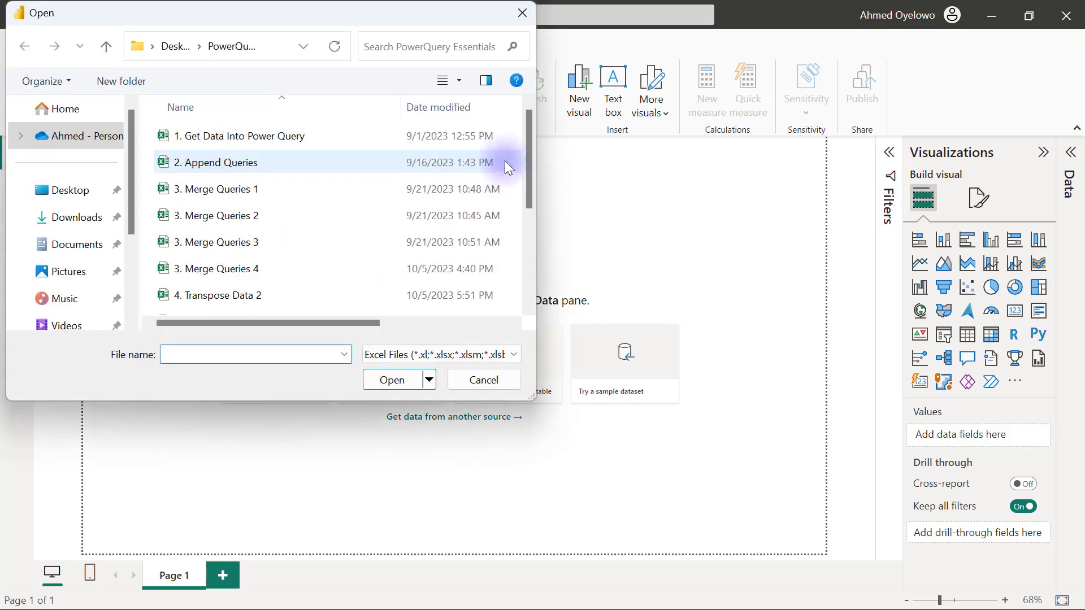
drag(528, 141, 527, 249)
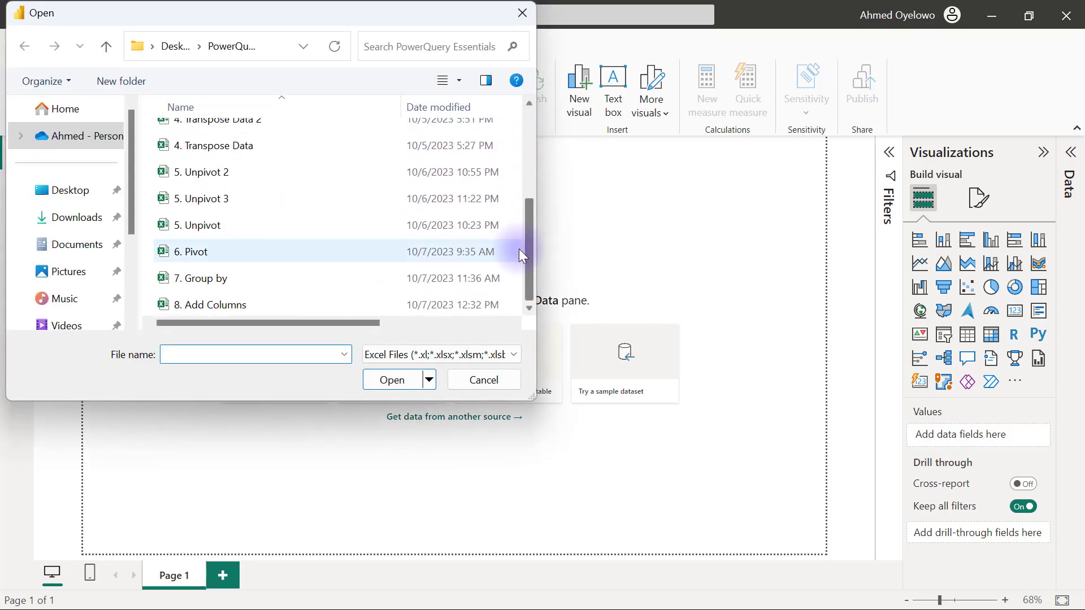
click(263, 305)
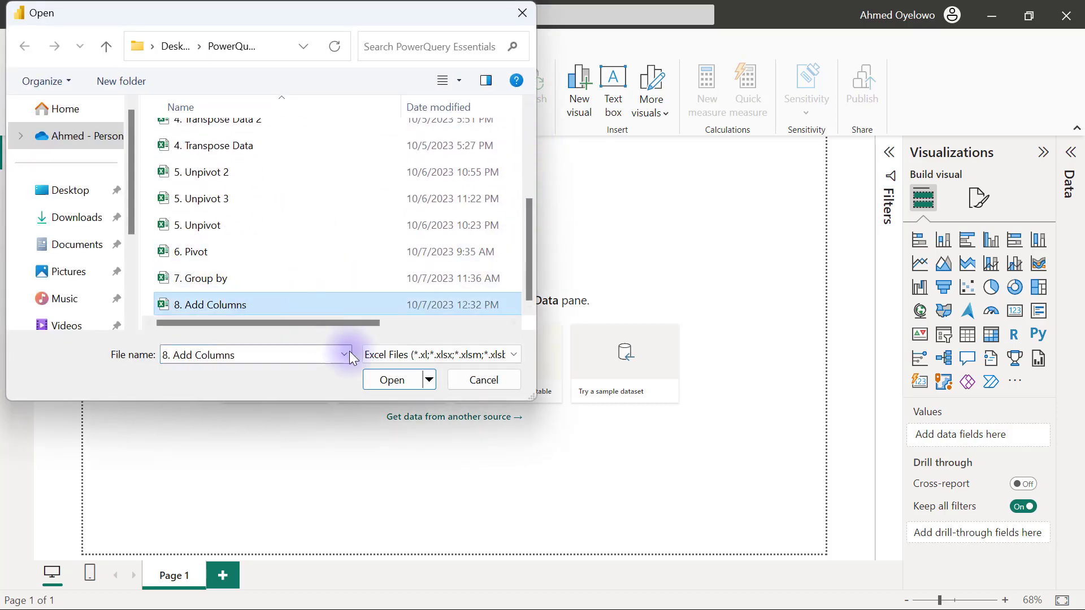
click(386, 377)
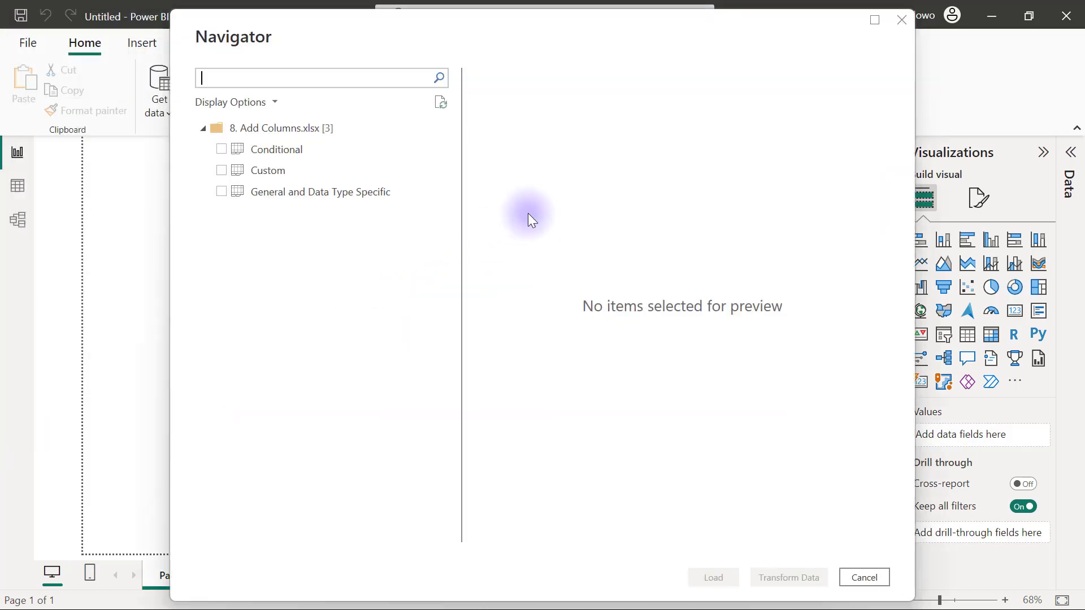
Select the Conditional, Custom and General and Data Type Specific sheets and bring them into Power Query
click(220, 149)
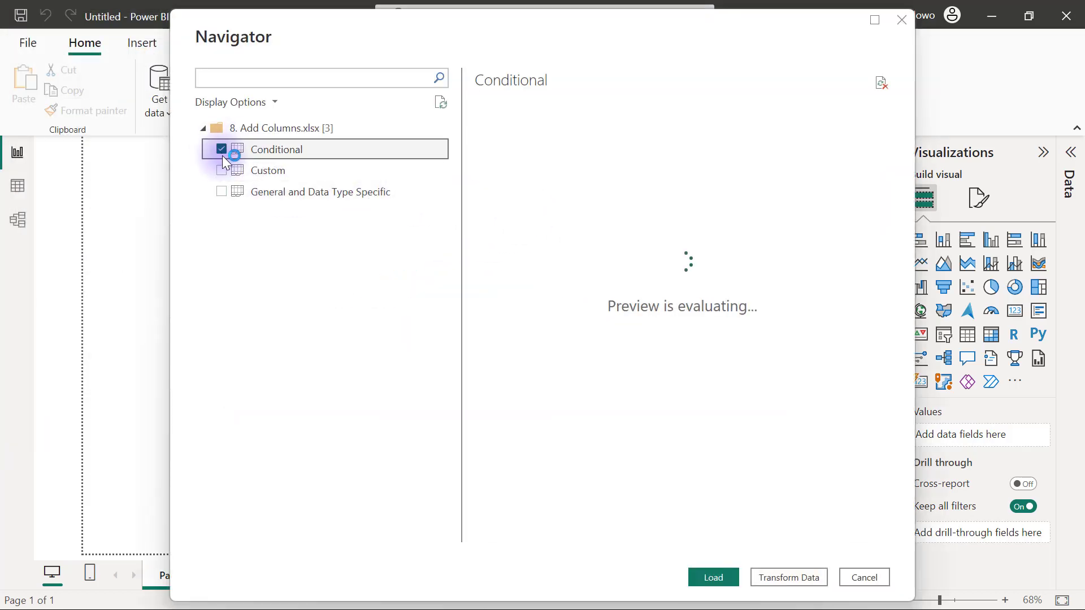
click(221, 171)
click(221, 192)
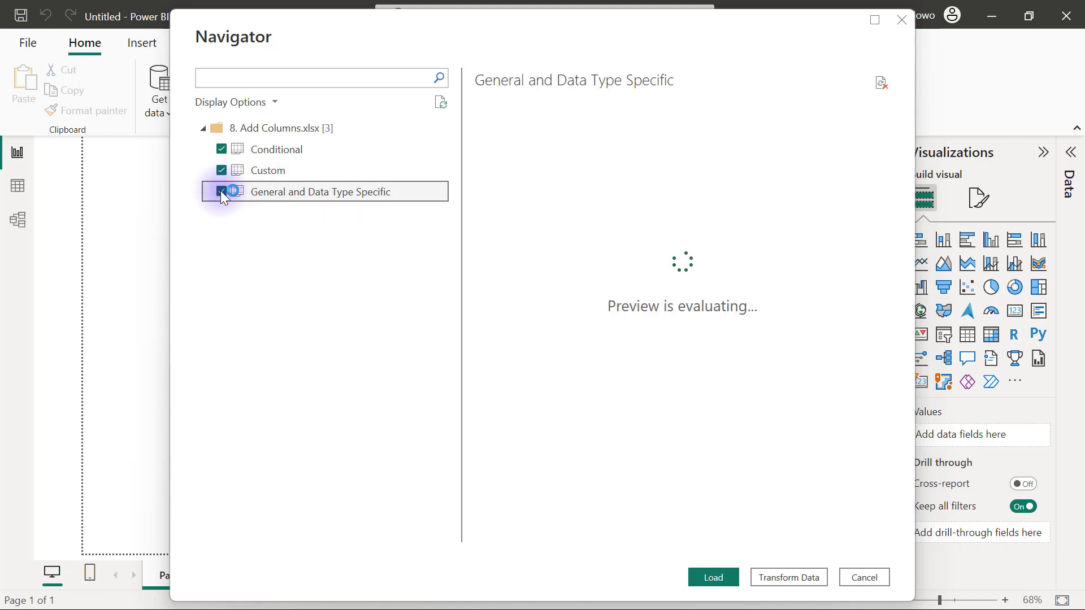
click(662, 297)
click(769, 443)
click(768, 513)
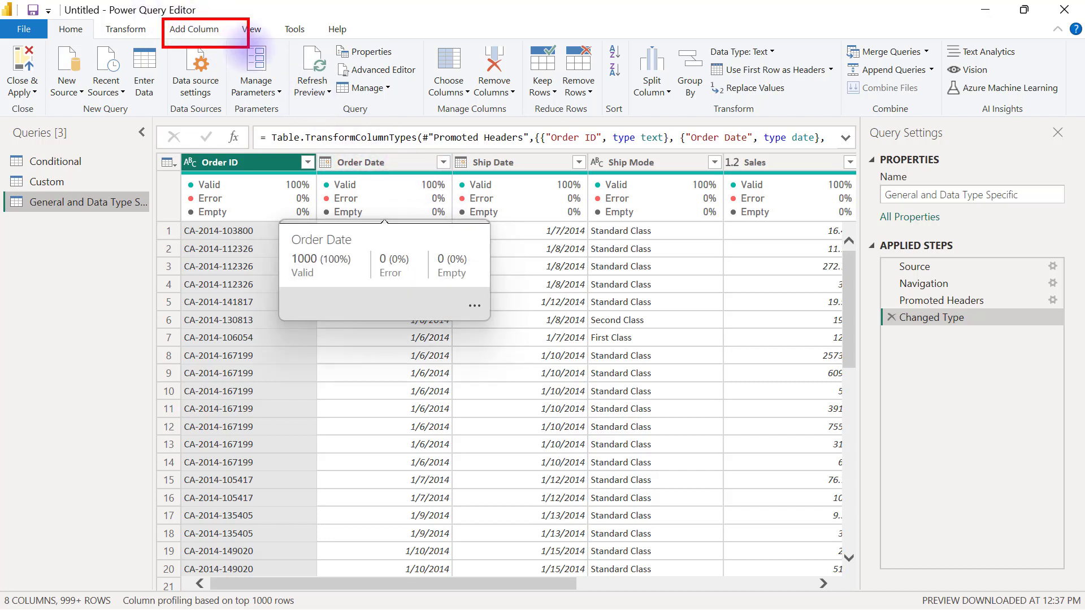
Show the Add Column tools for the General and Data Type Specific query
click(199, 32)
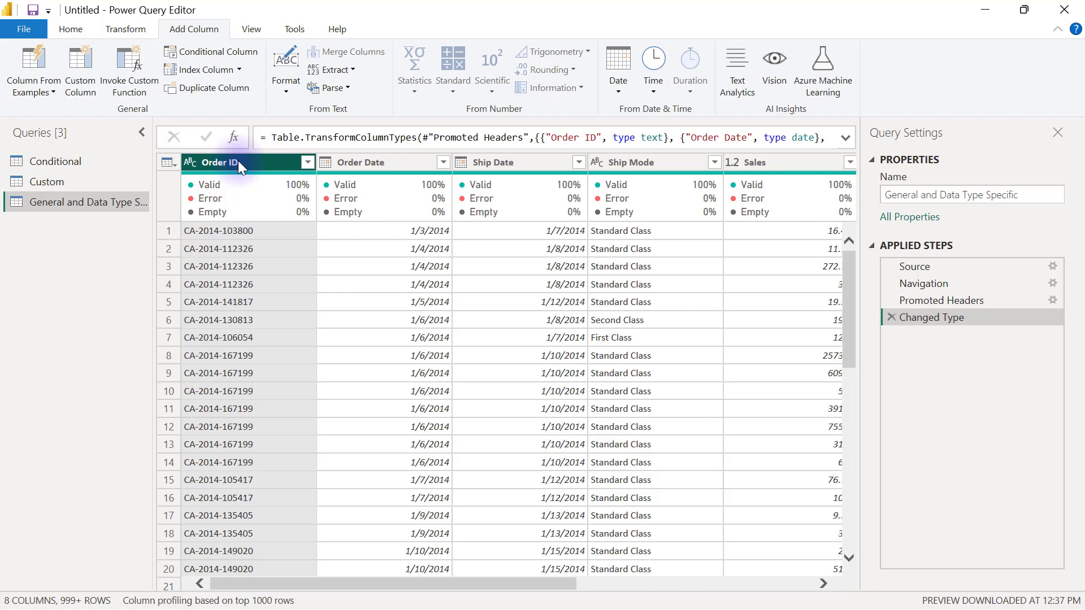
Duplicate the Order ID column and shift Order ID - Copy two places left
click(209, 87)
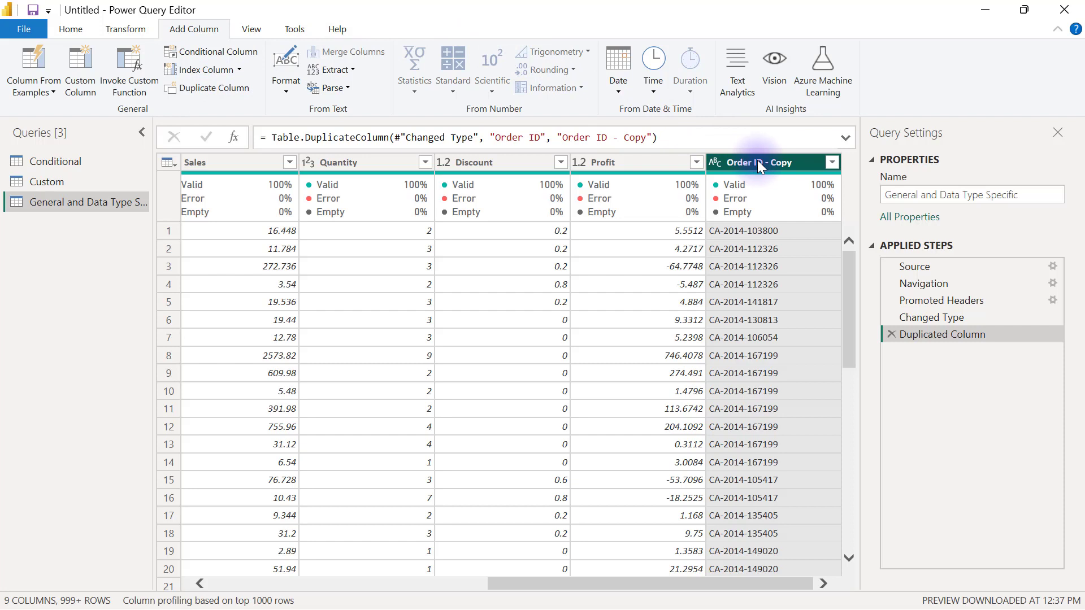
right_click(757, 163)
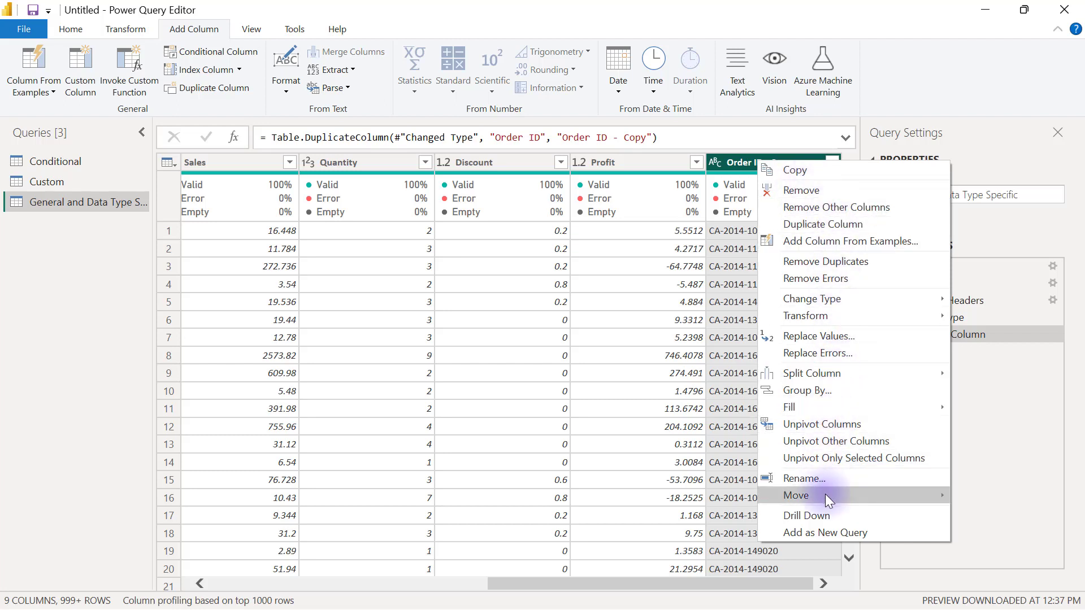
mouse_move(825, 495)
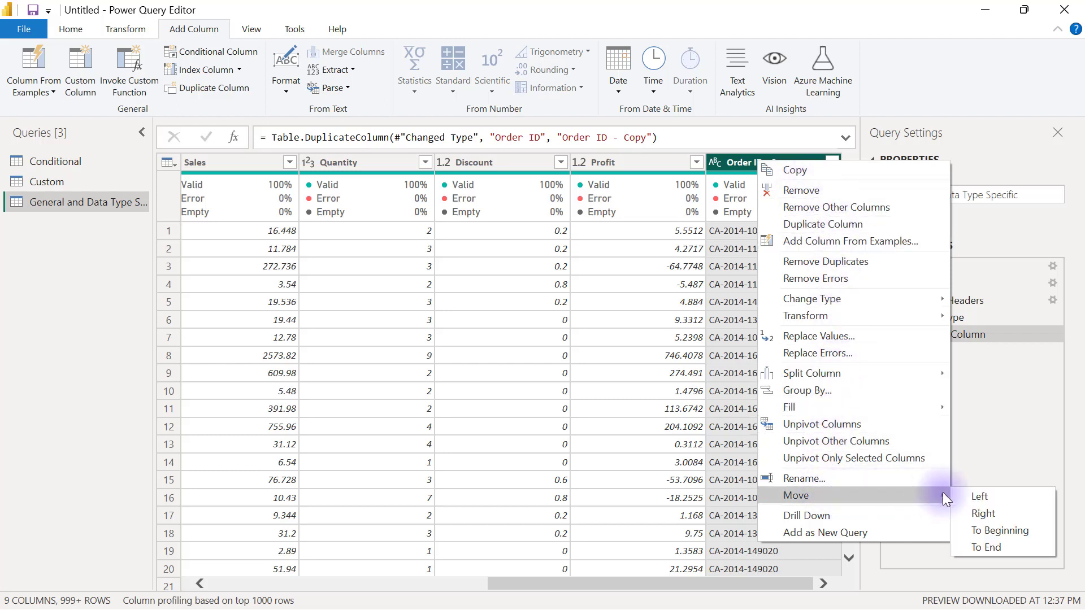
click(964, 494)
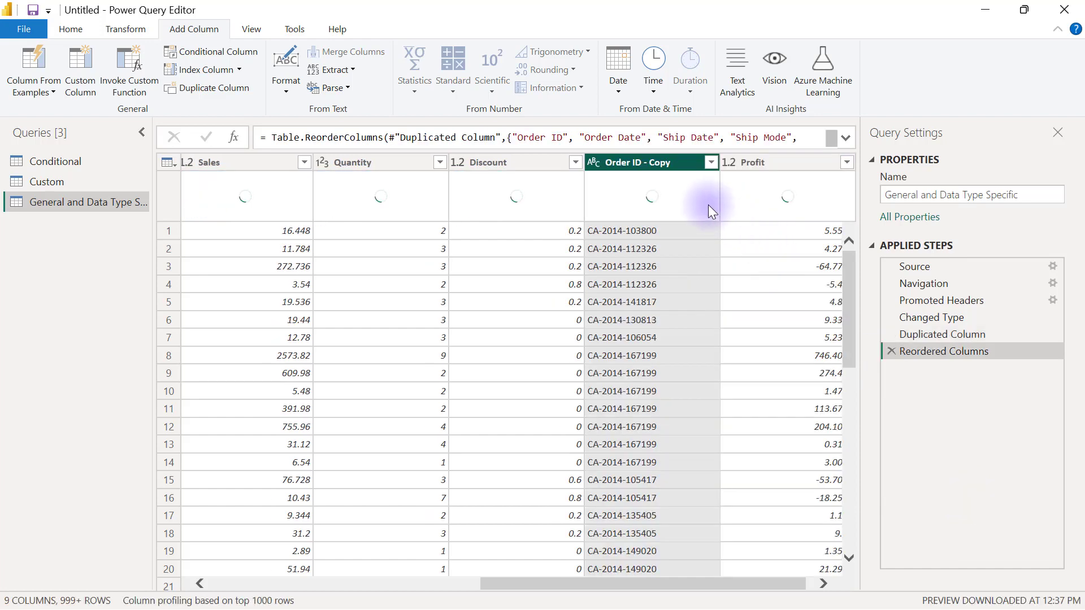
right_click(642, 161)
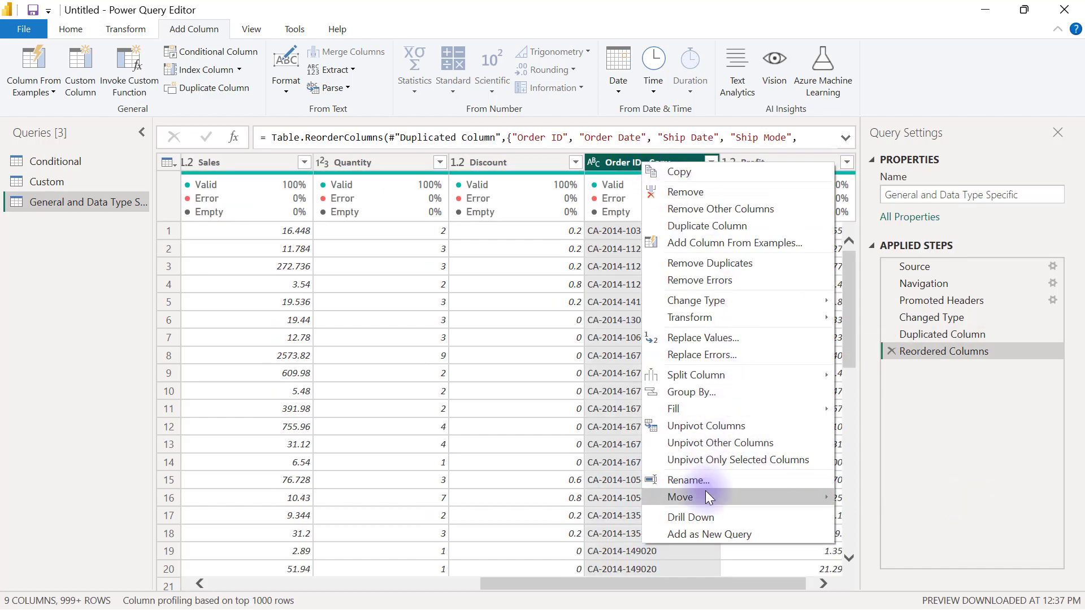
mouse_move(705, 496)
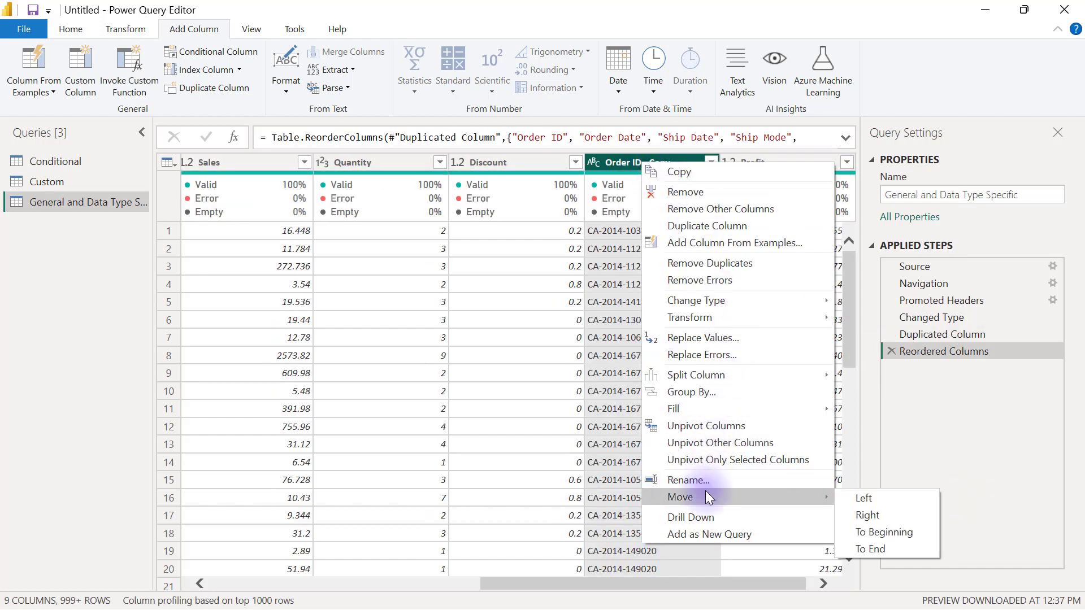
click(864, 498)
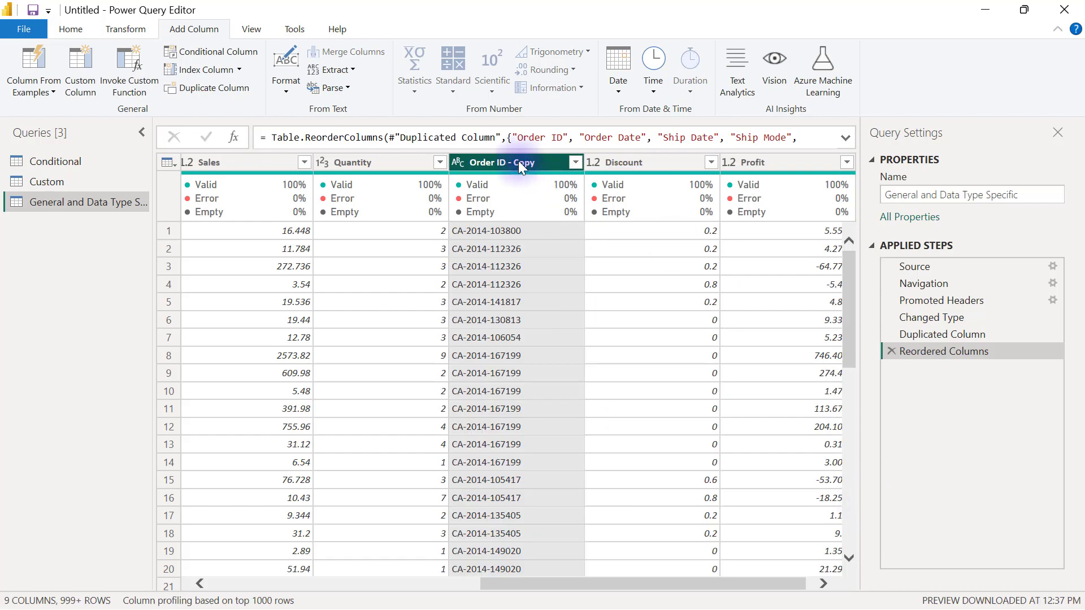
Move Order ID - Copy to the beginning, then place it between Ship Date and Ship Mode
right_click(519, 164)
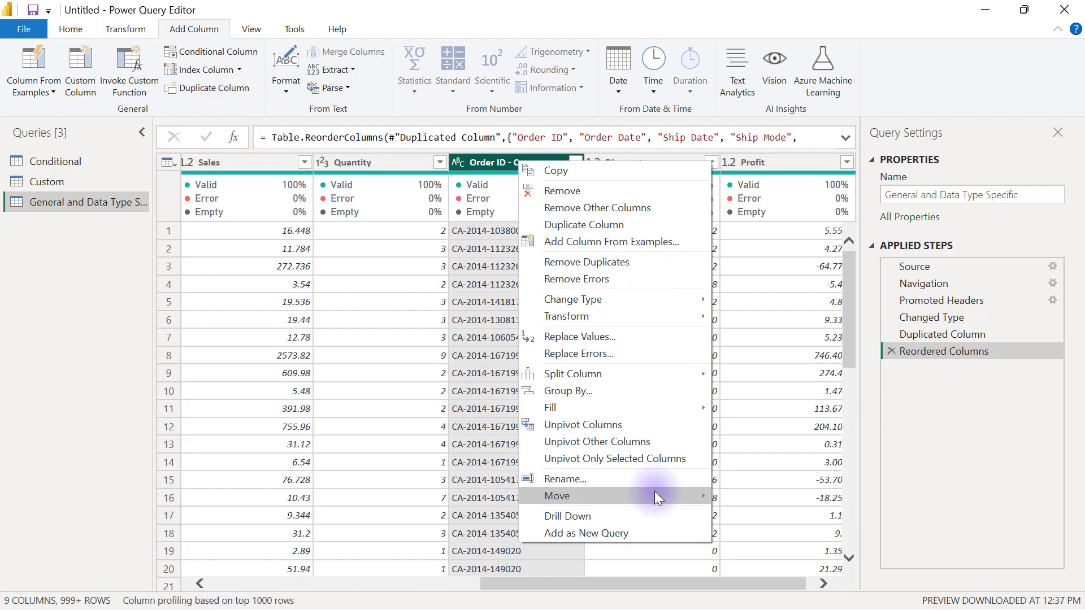
mouse_move(655, 494)
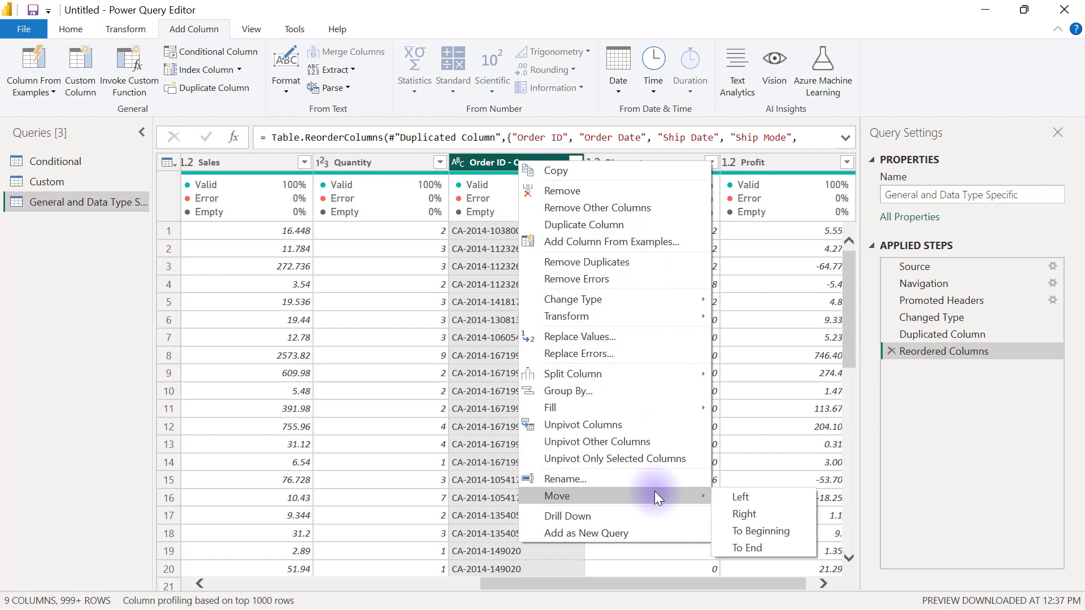
click(747, 530)
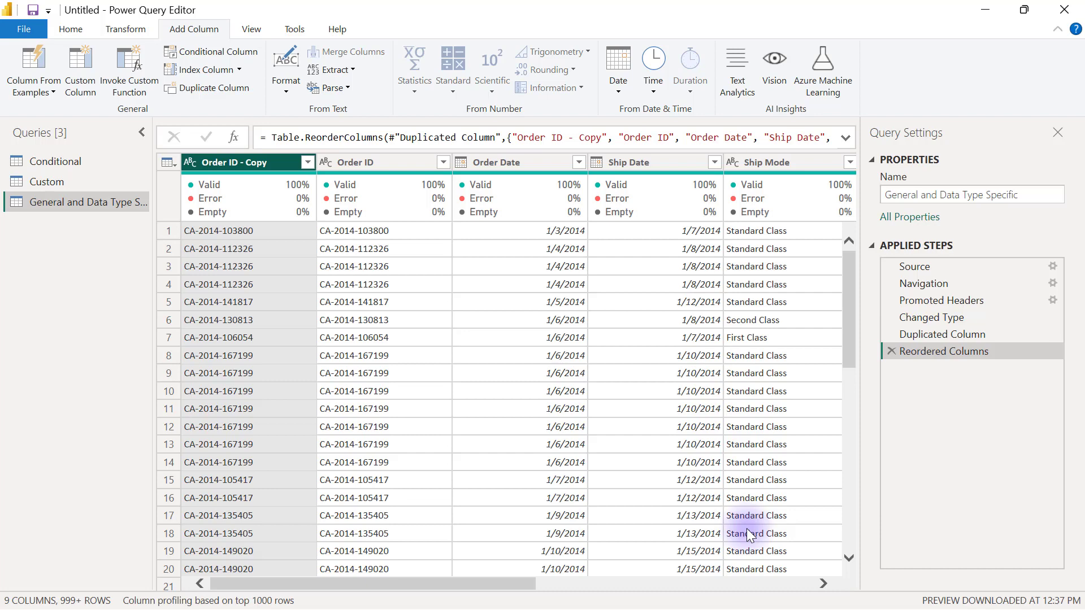
drag(221, 162, 755, 165)
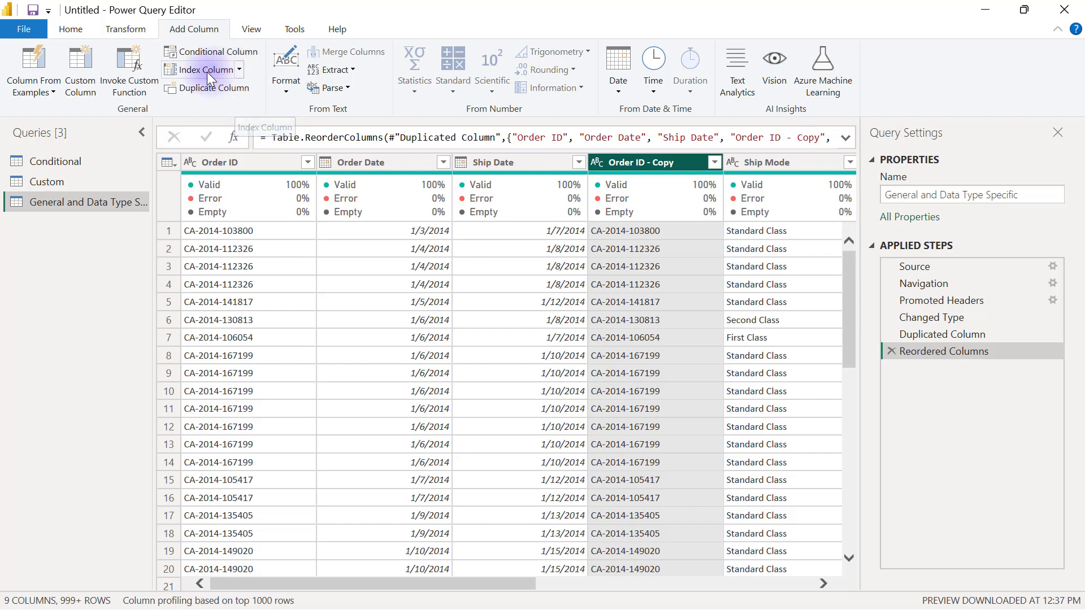
Add an Index column starting from 0 and an Index.1 column starting from 1
click(238, 72)
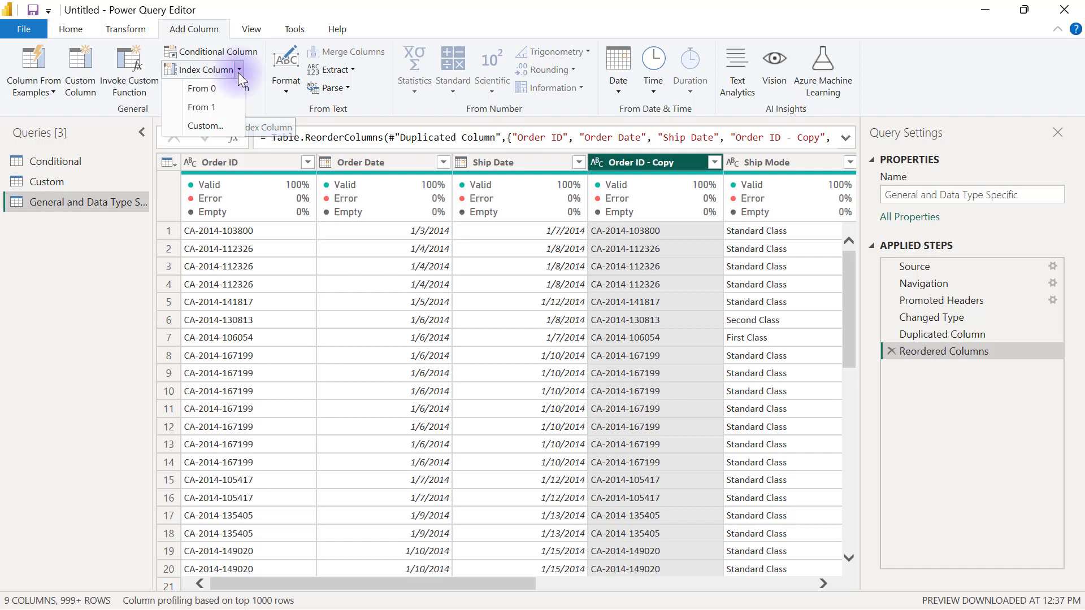
click(199, 89)
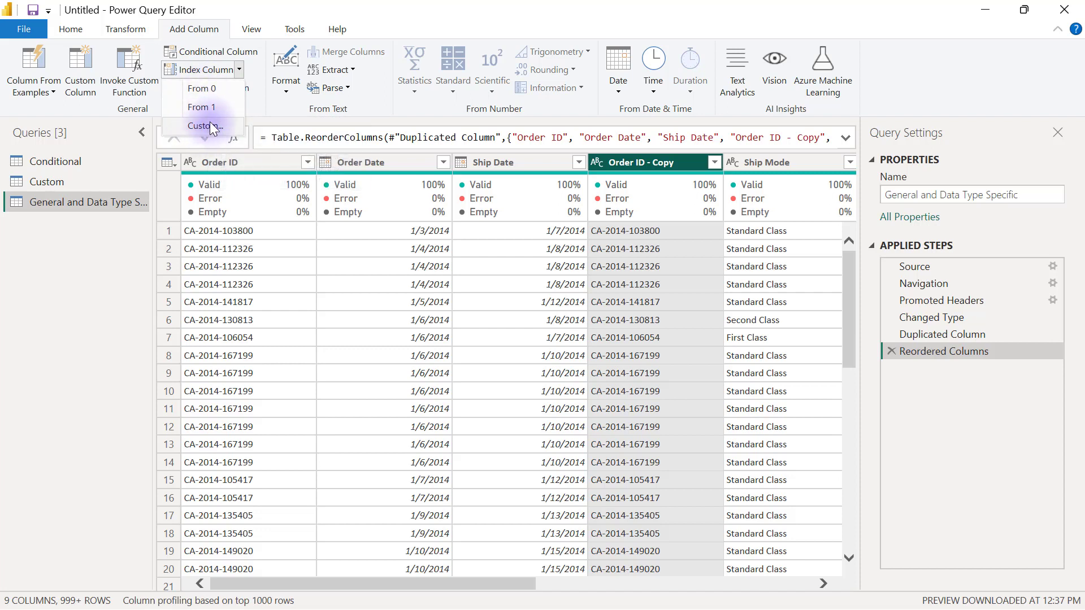
click(210, 91)
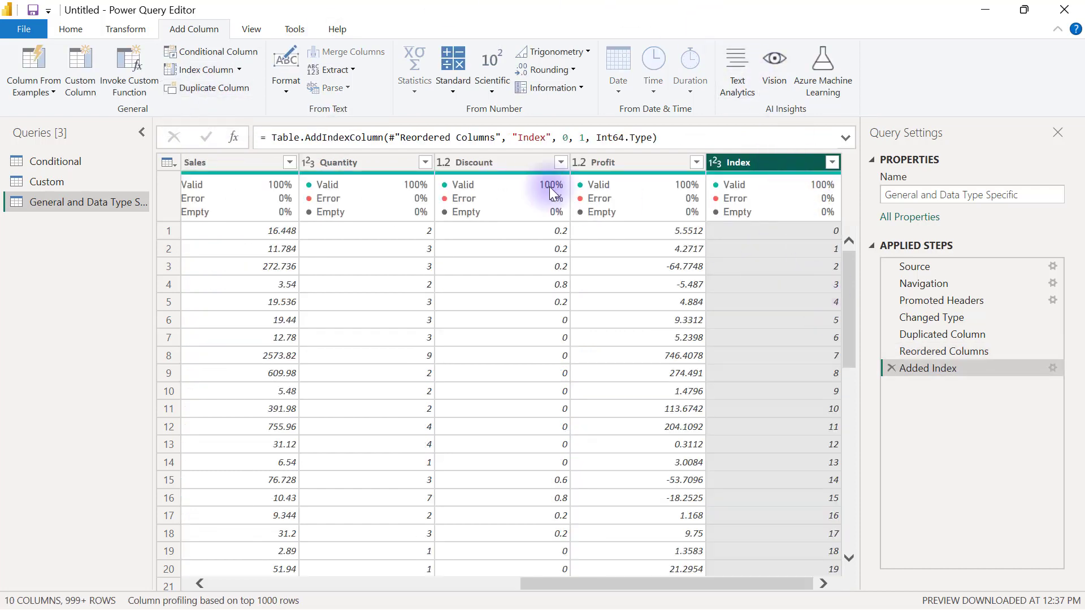
click(239, 69)
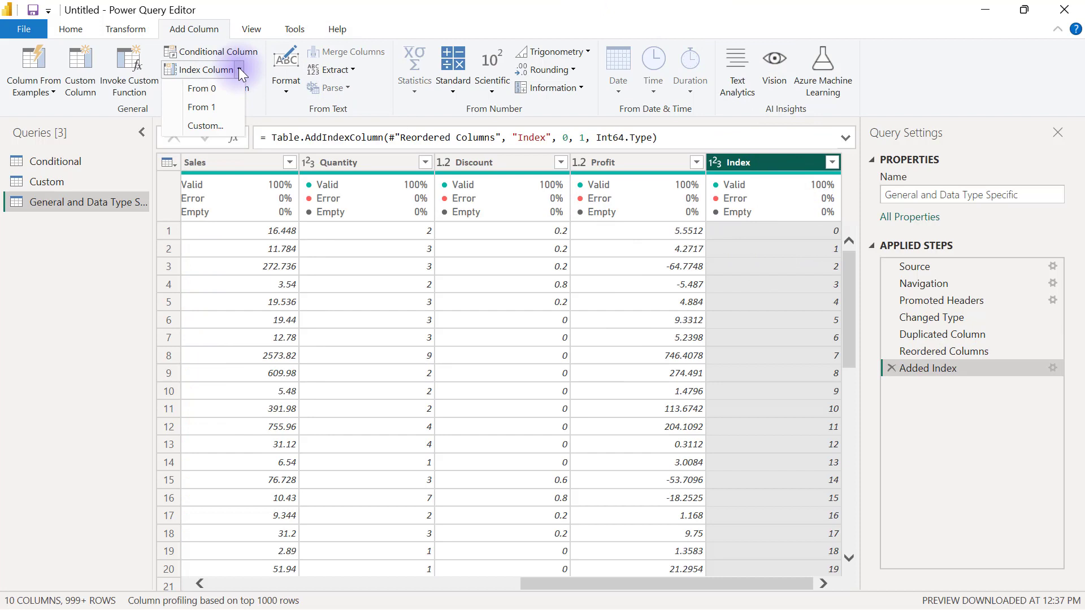
click(215, 106)
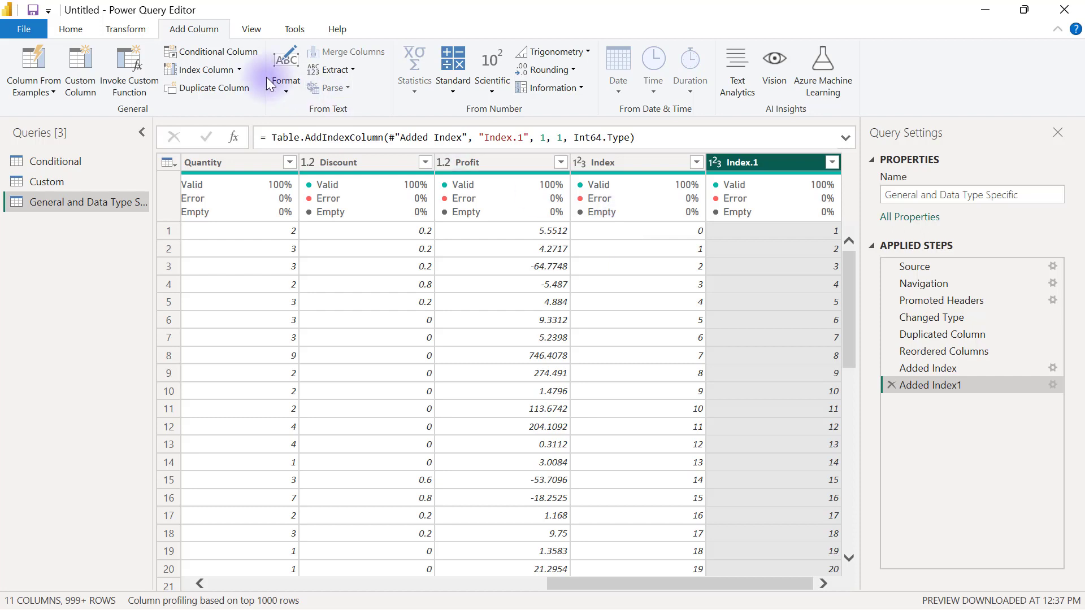
Add a custom Index.2 column with starting index 5 and increment 5
click(238, 70)
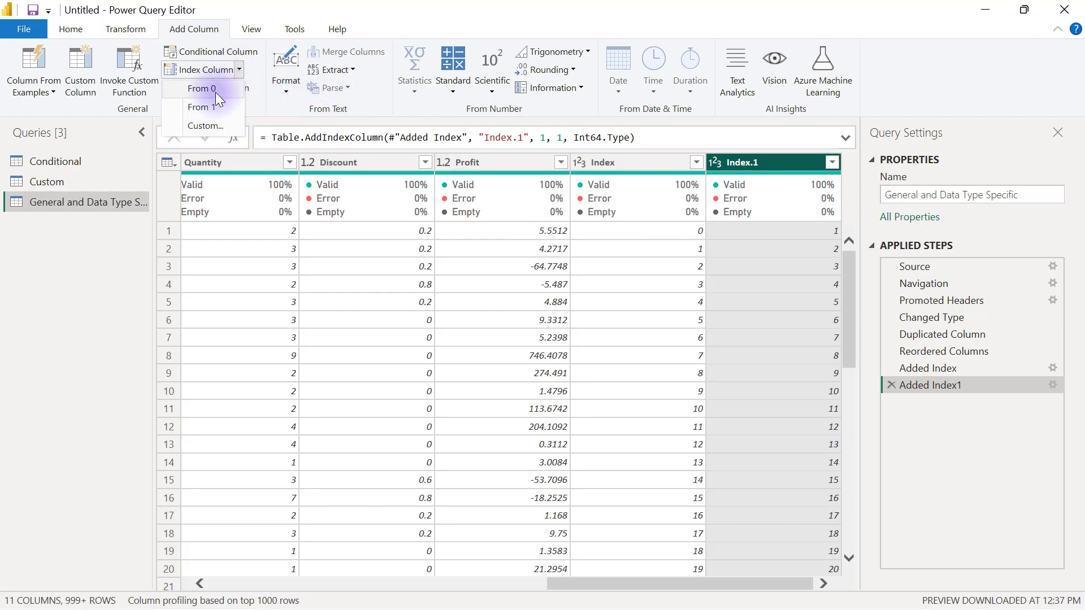
click(204, 126)
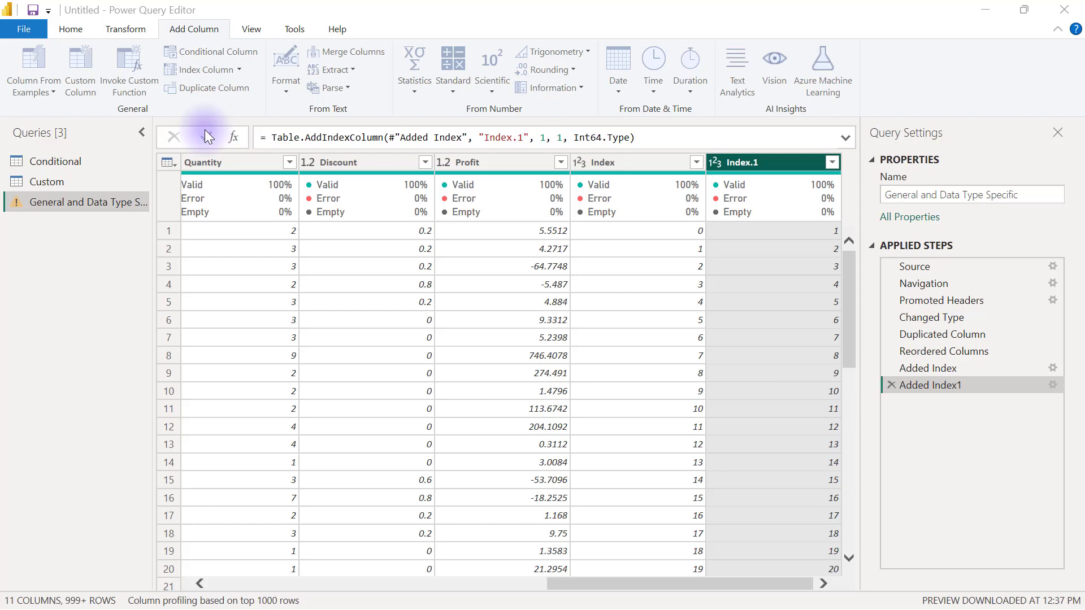
click(343, 289)
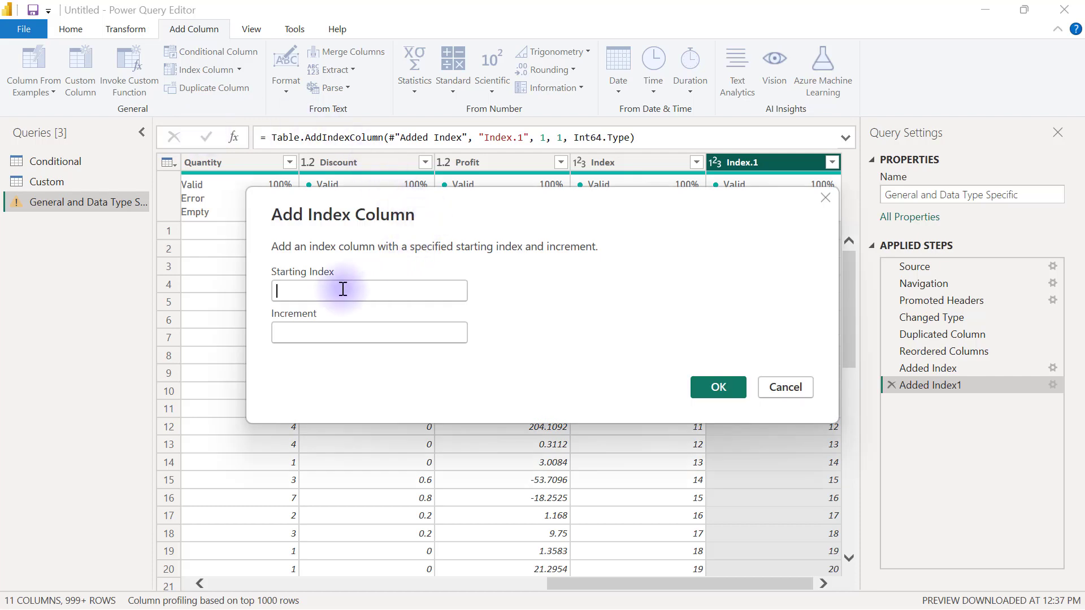
text(5)
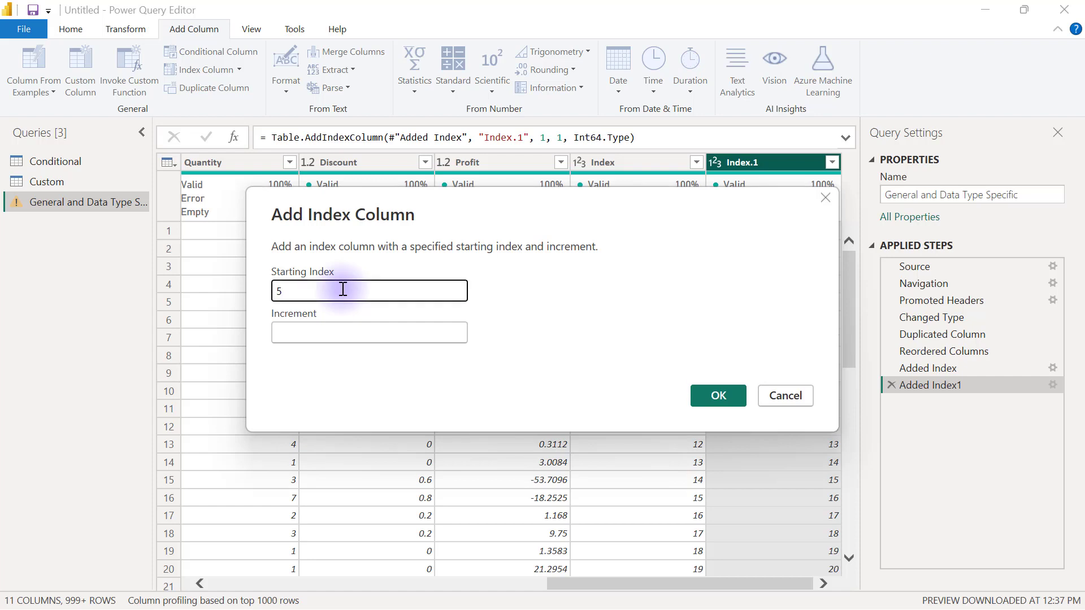
click(326, 334)
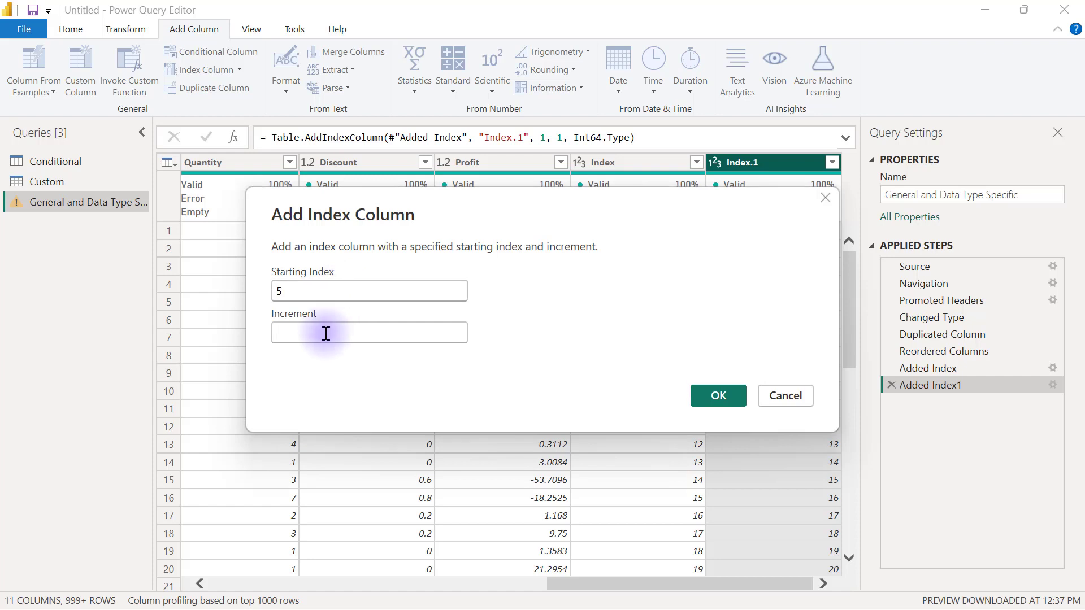
text(5)
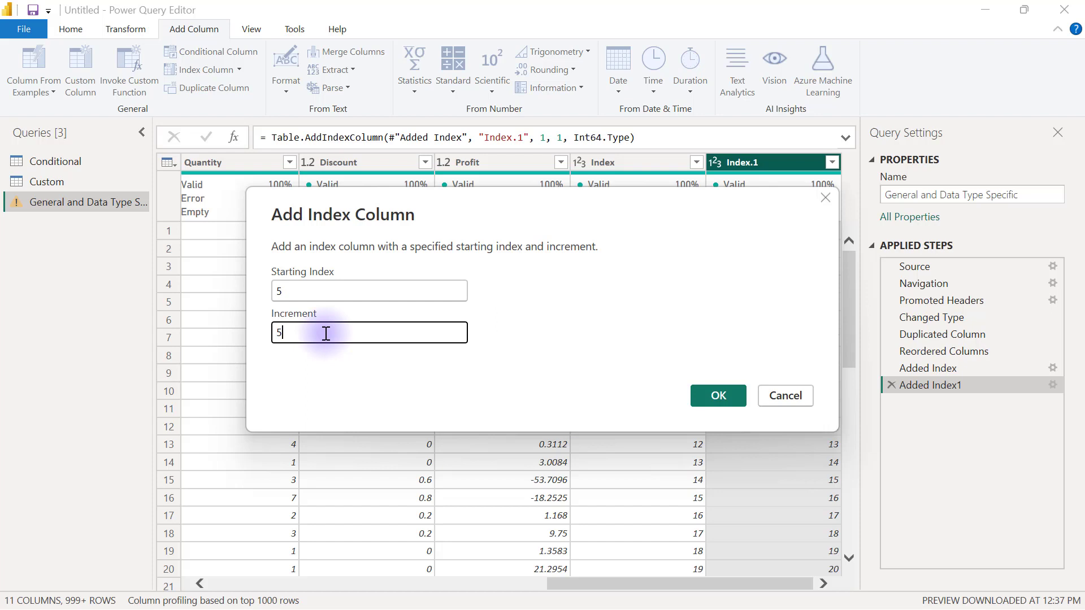
click(705, 393)
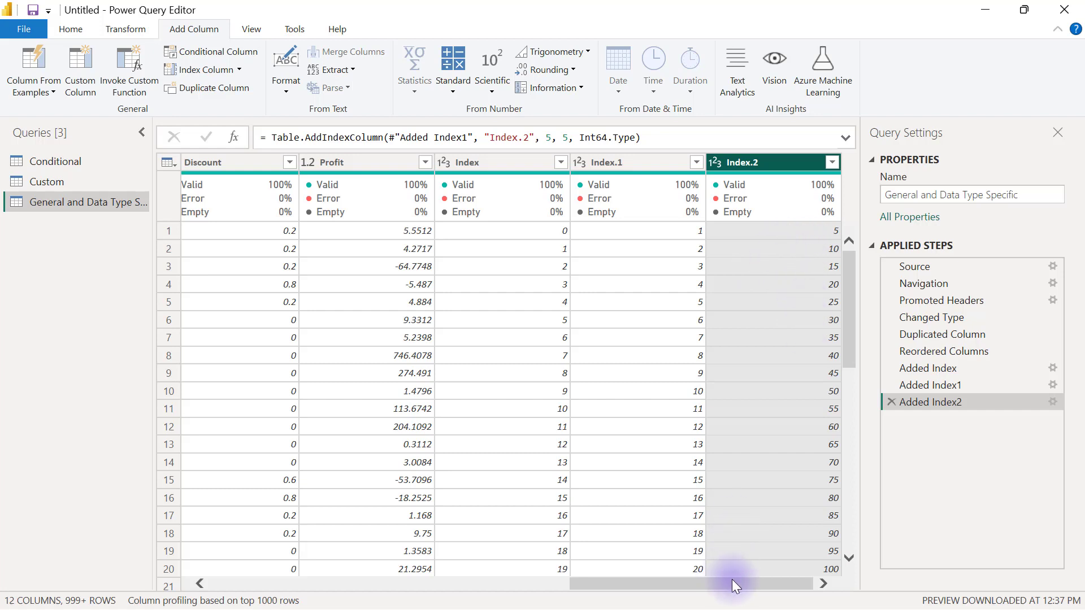
Scroll the table back left to show Order ID through Ship Mode
drag(732, 579, 327, 575)
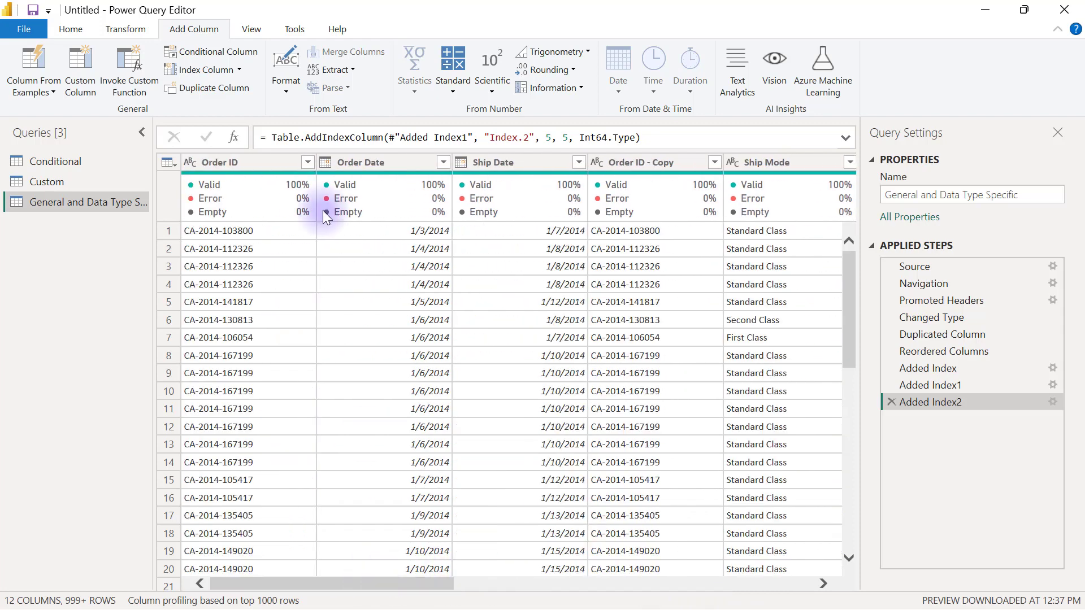